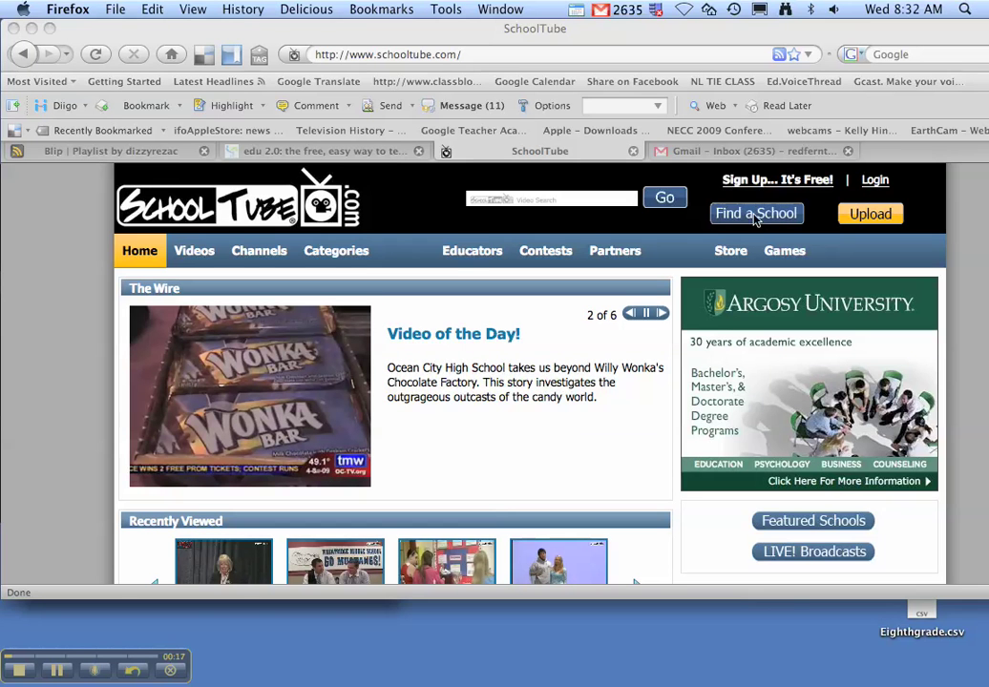
Step: Begin a new free SchoolTube sign-up as a Student
click(775, 184)
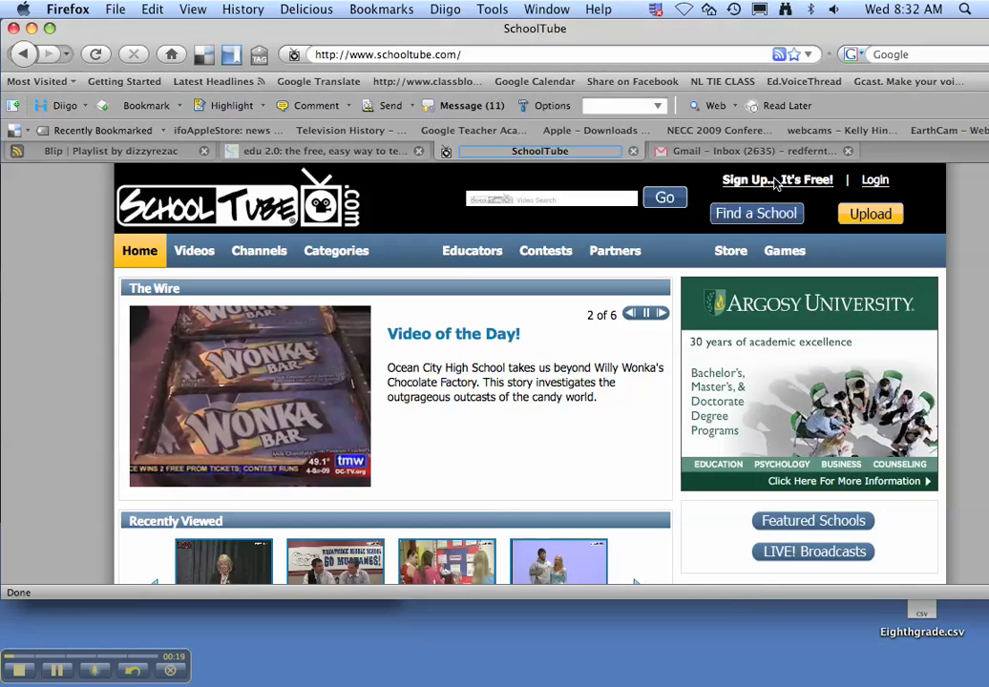
click(776, 181)
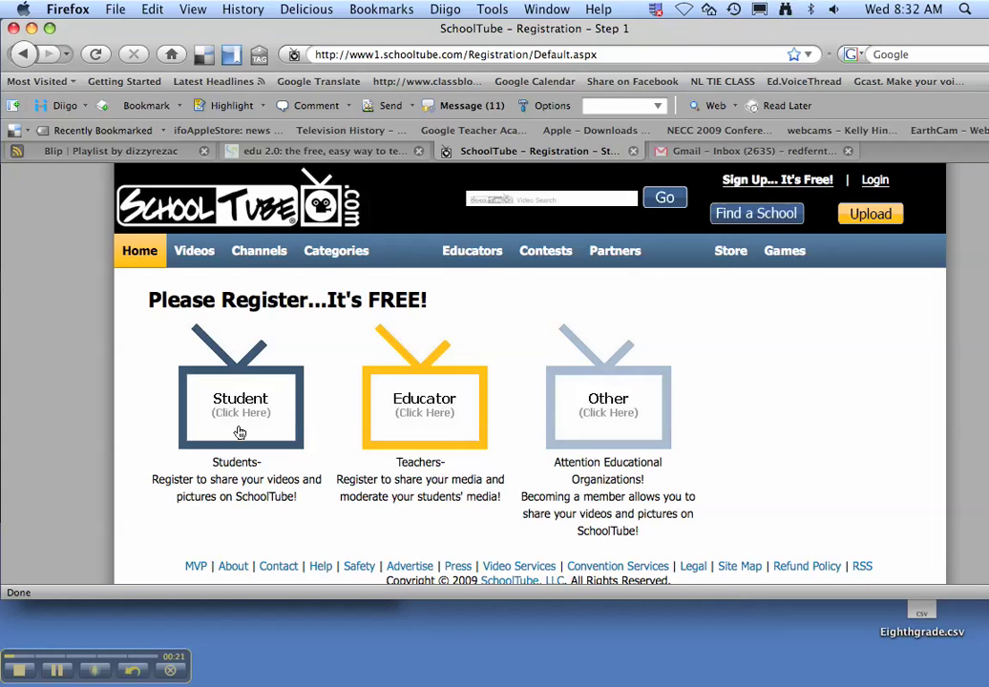
click(239, 420)
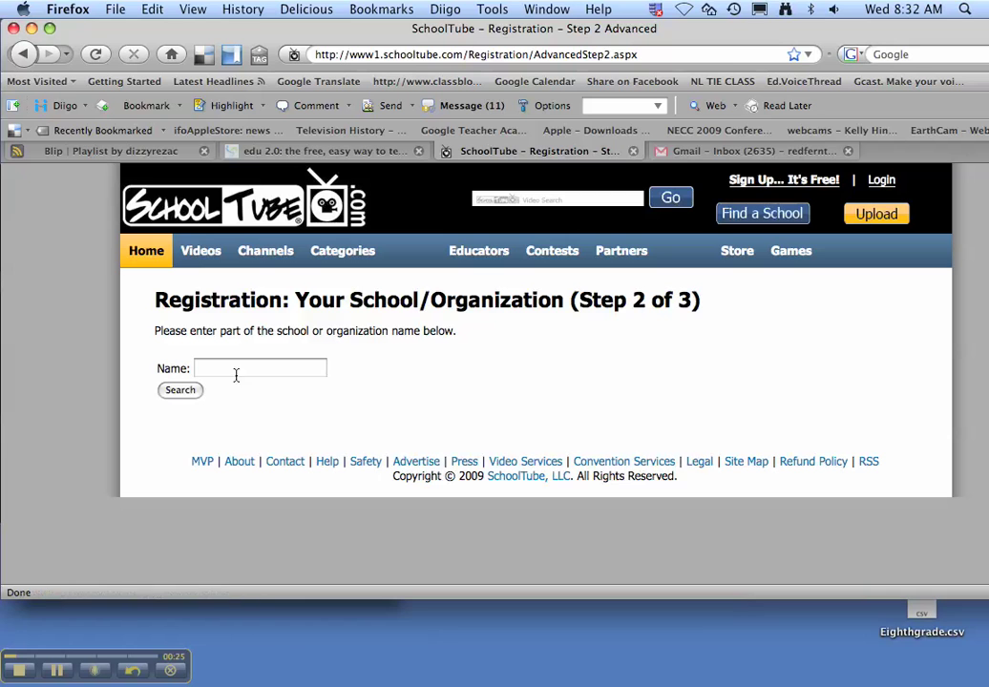
Step: Enter 'fremont middle school' as the school name using the suggestion list
click(232, 370)
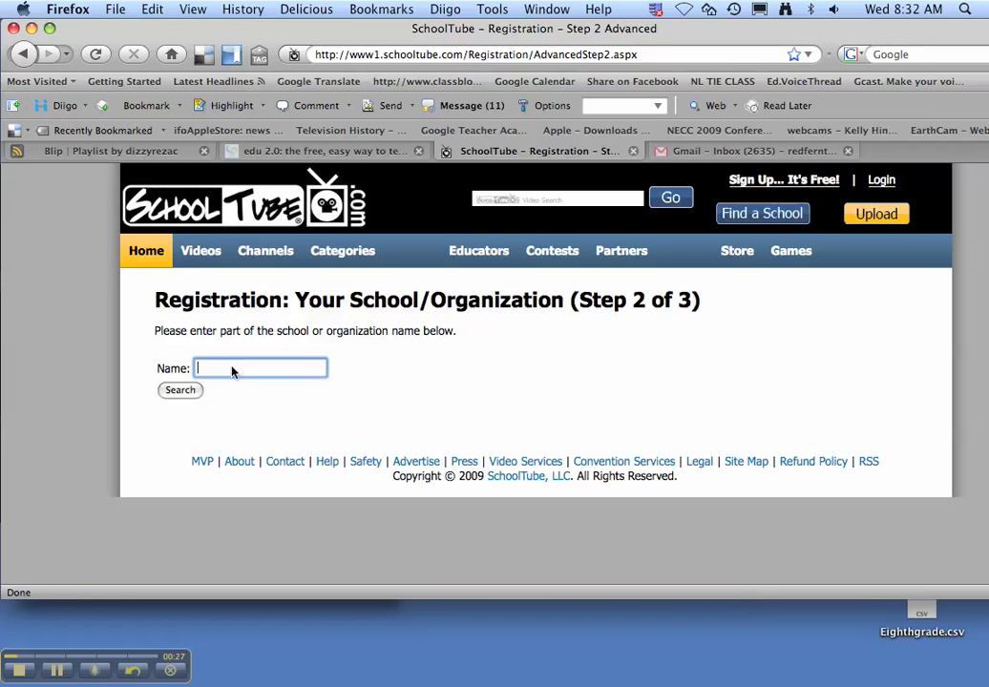
text(Fremont)
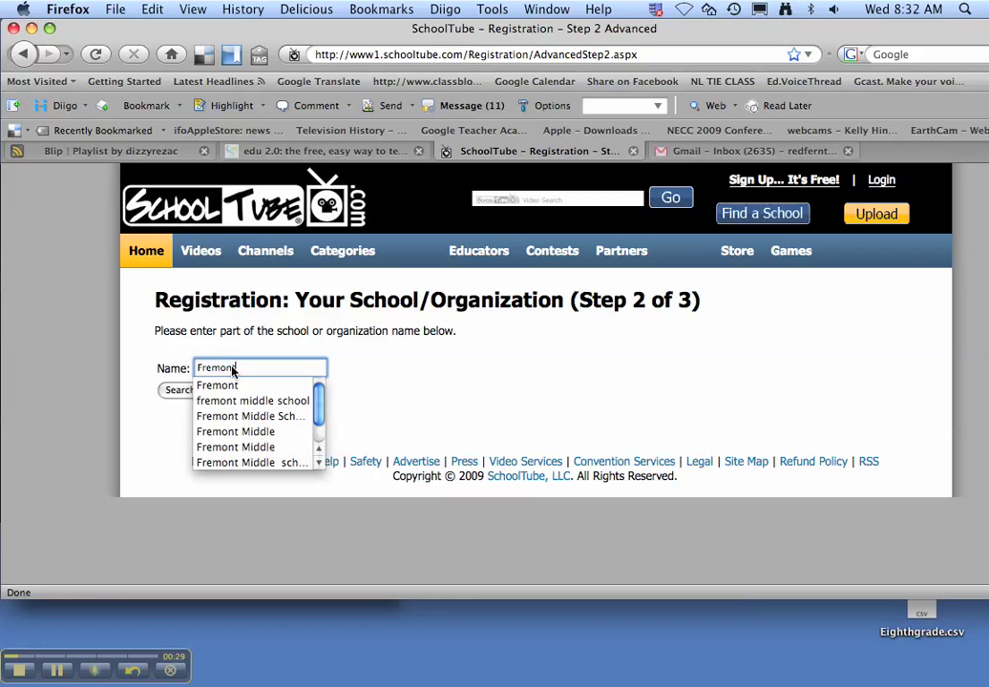
key(Down)
key(Down)
key(Return)
key(Return)
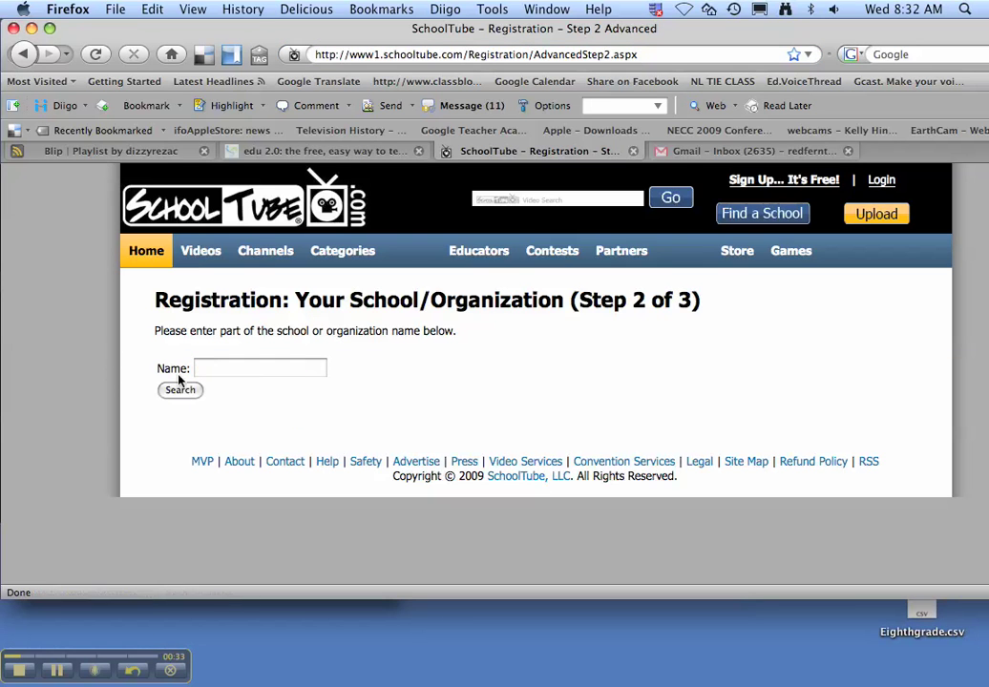
click(239, 368)
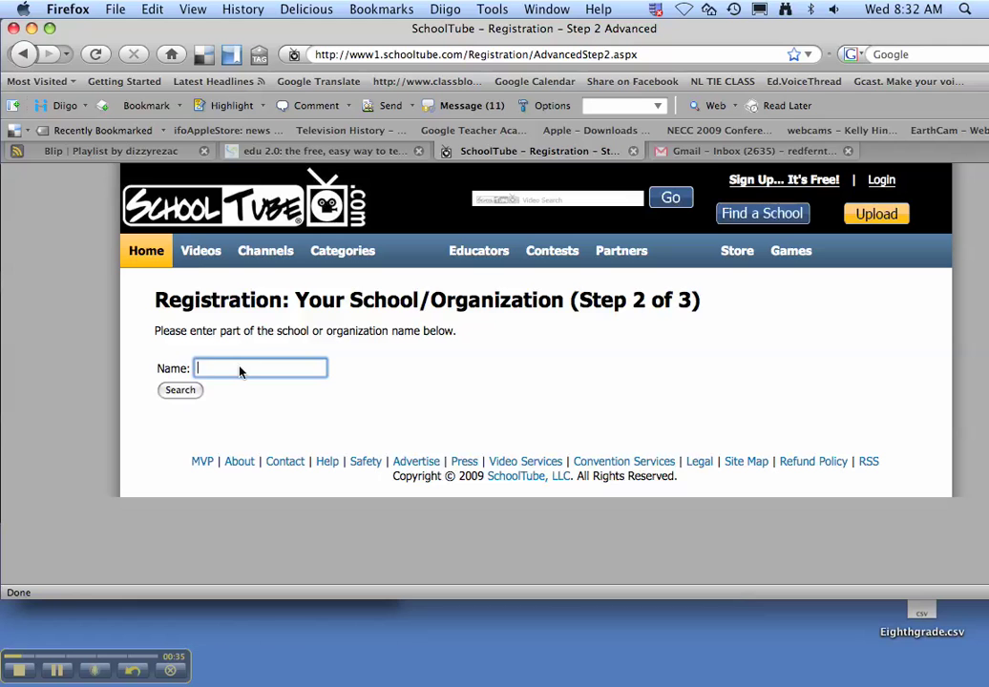
text(fremn)
key(BackSpace)
key(Down)
key(Down)
key(Return)
Step: Search the schools and pick Fremont Middle School in Mundelein
click(184, 390)
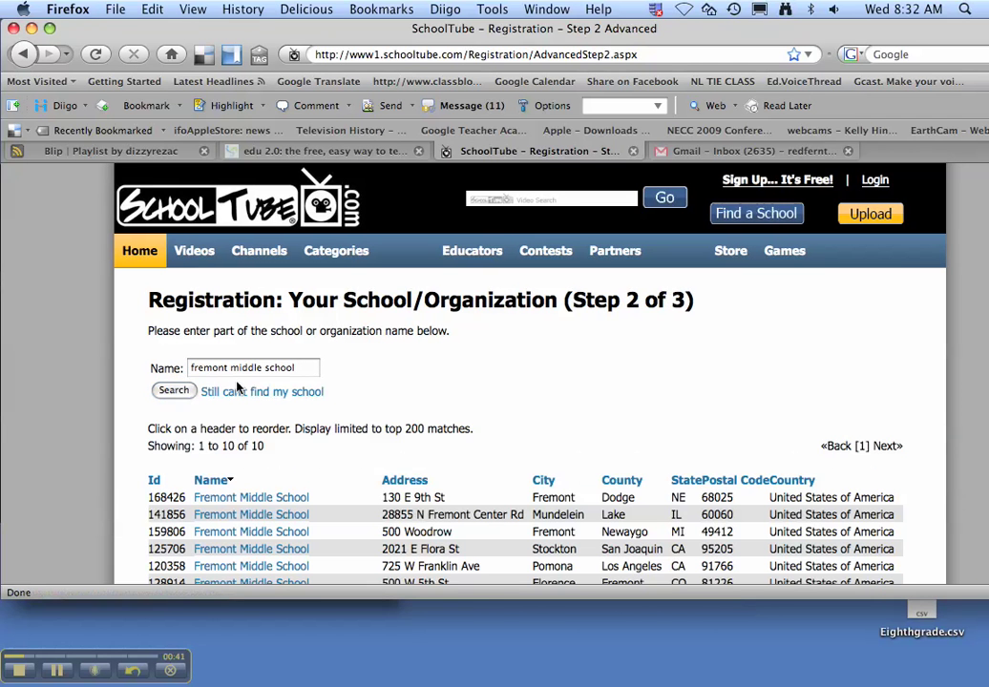
scroll(244, 391, down, 3)
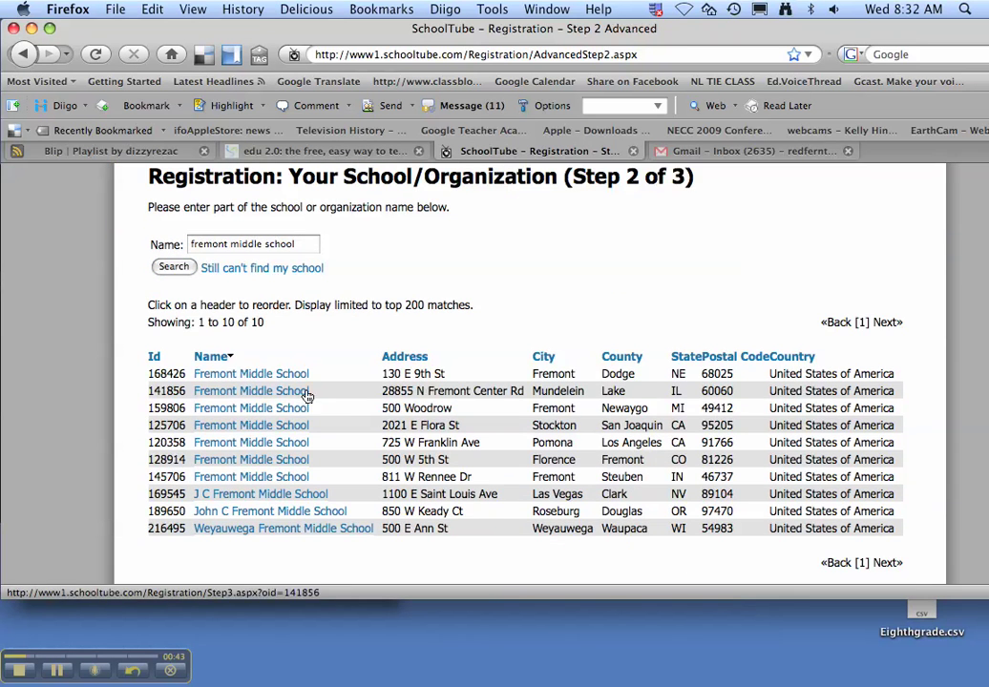
click(307, 393)
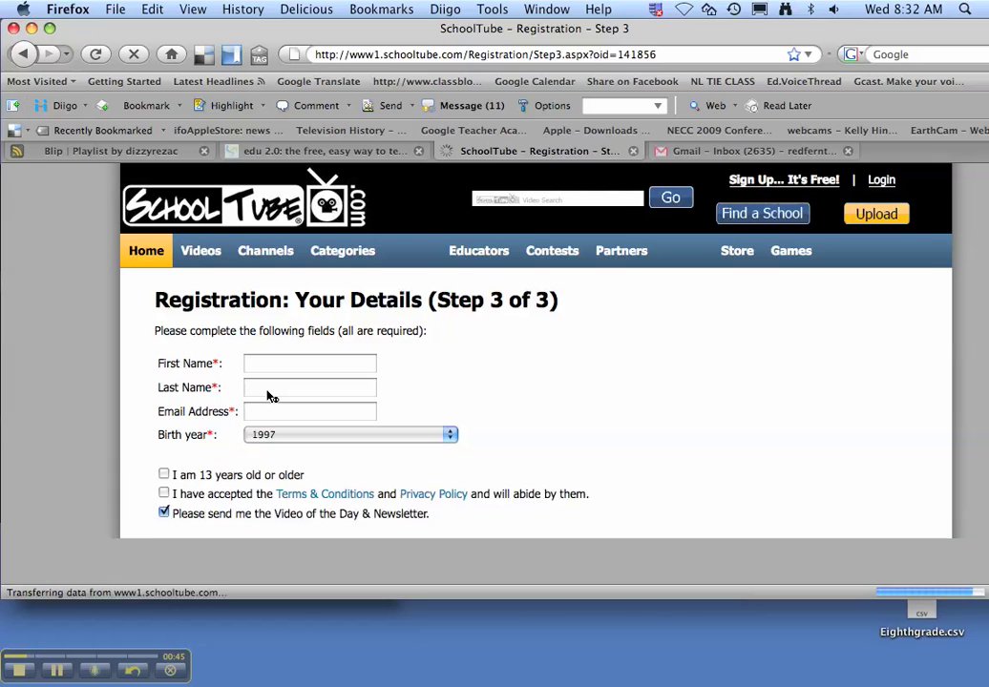
Step: Fill in the student's first name, last name and e-mail address on the details form
scroll(427, 333, down, 1)
click(294, 348)
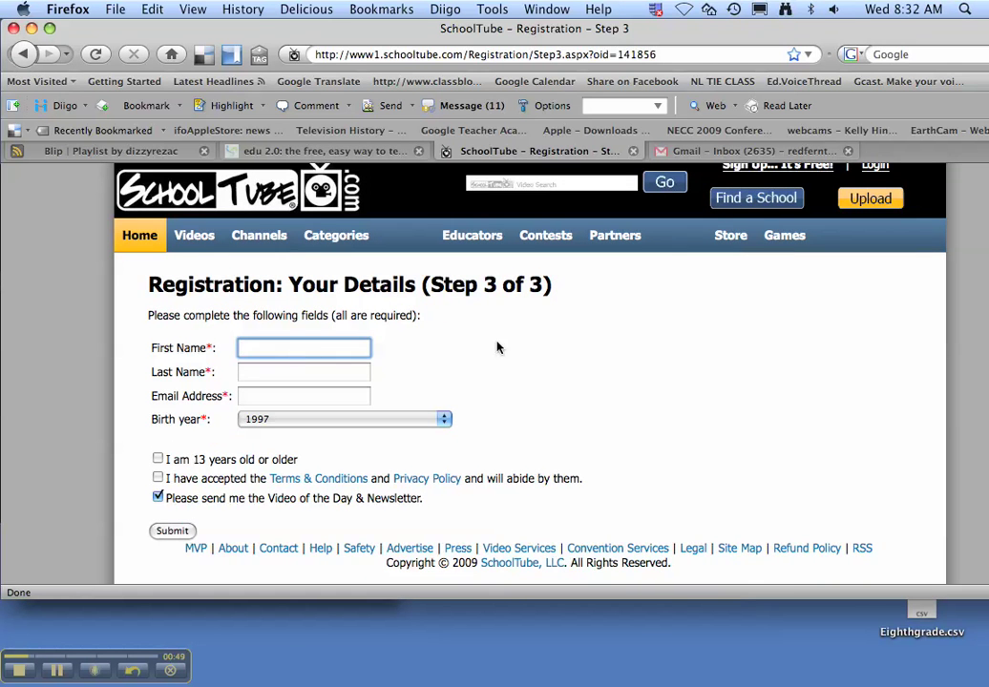
key(Tab)
drag(290, 349, 219, 353)
key(Tab)
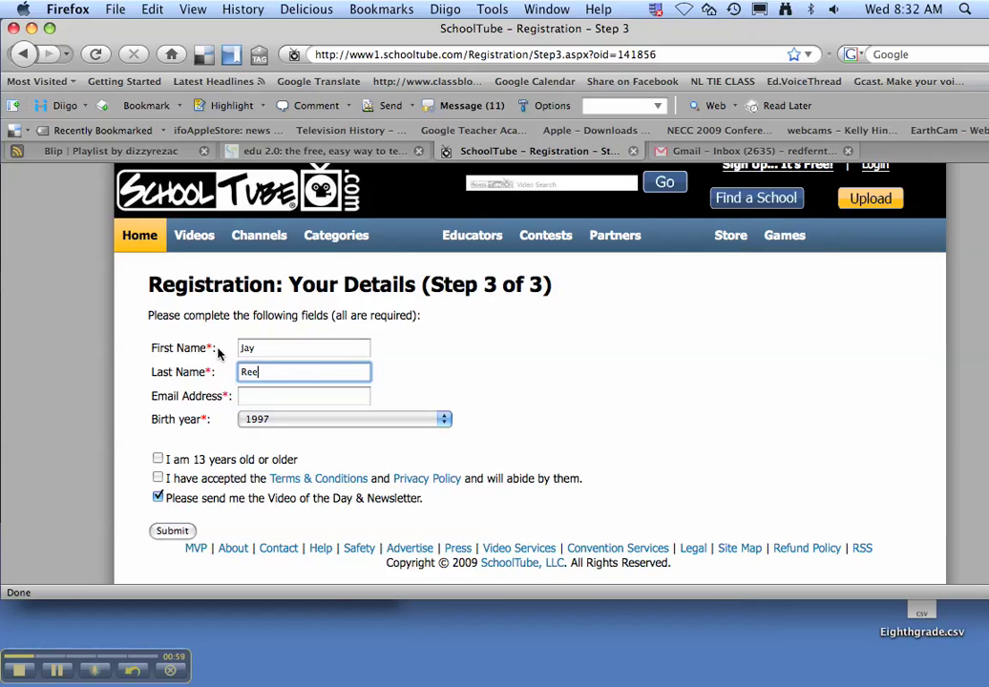
key(Tab)
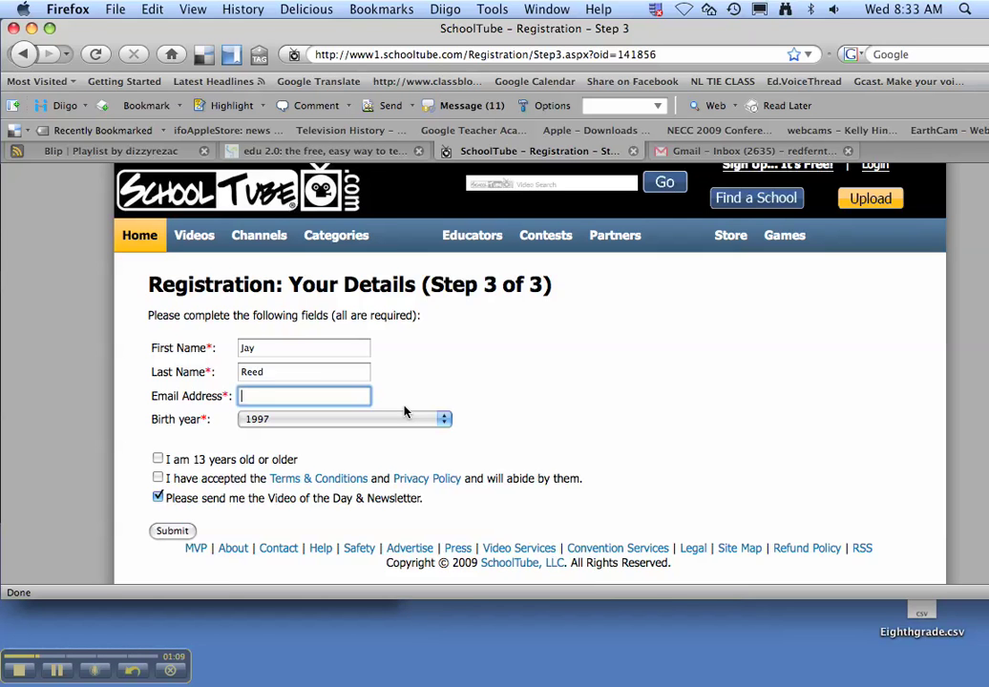
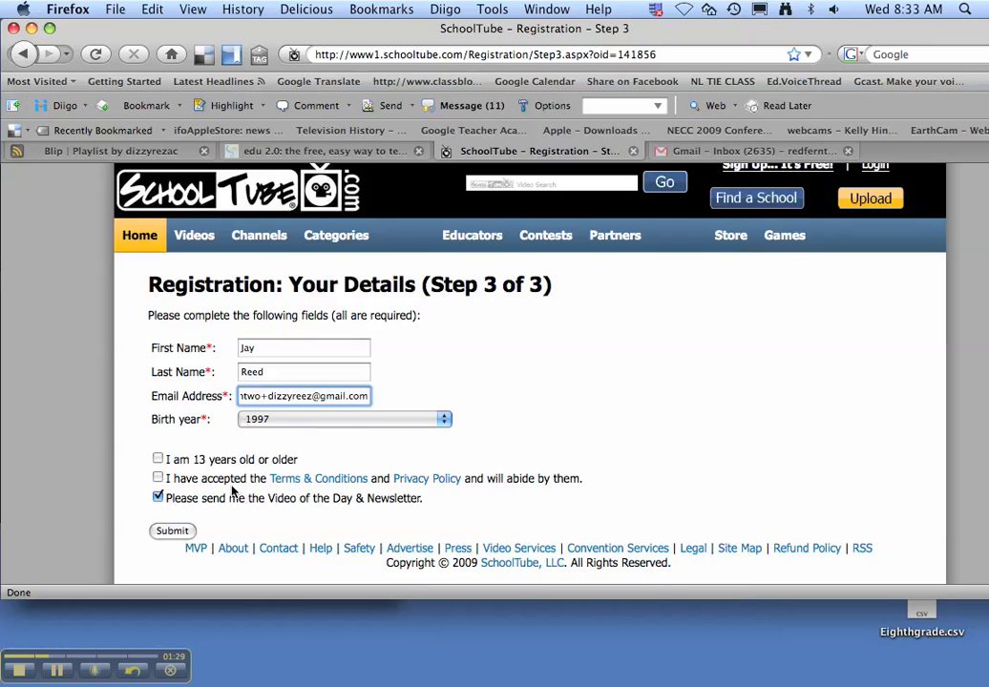
Step: Confirm age 13 or older, accept the terms, and opt out of the Video of the Day newsletter
click(158, 458)
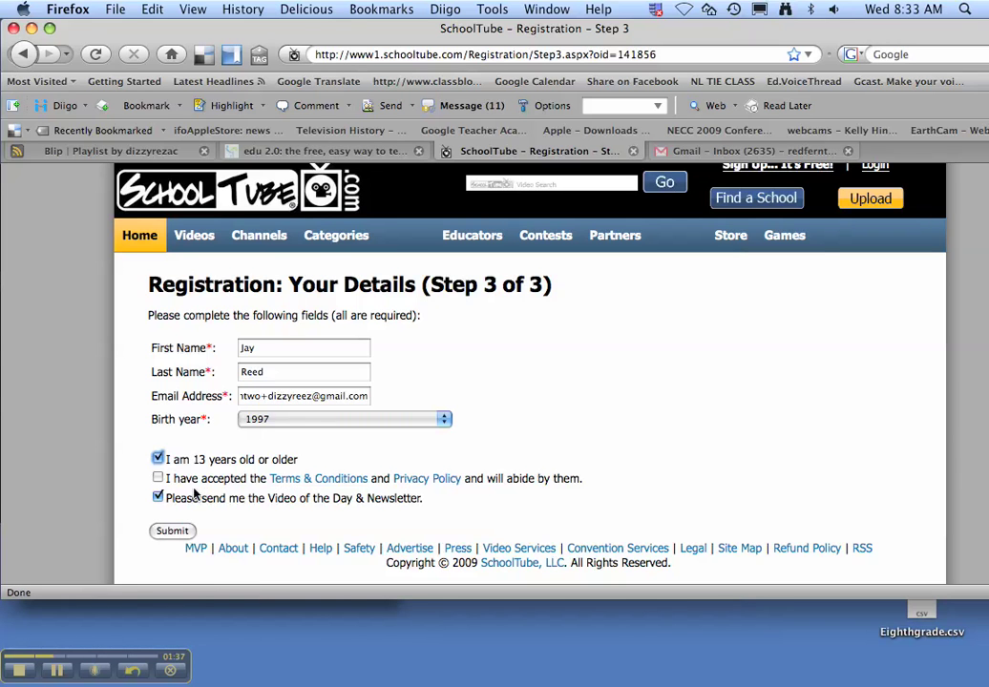
click(158, 478)
click(158, 497)
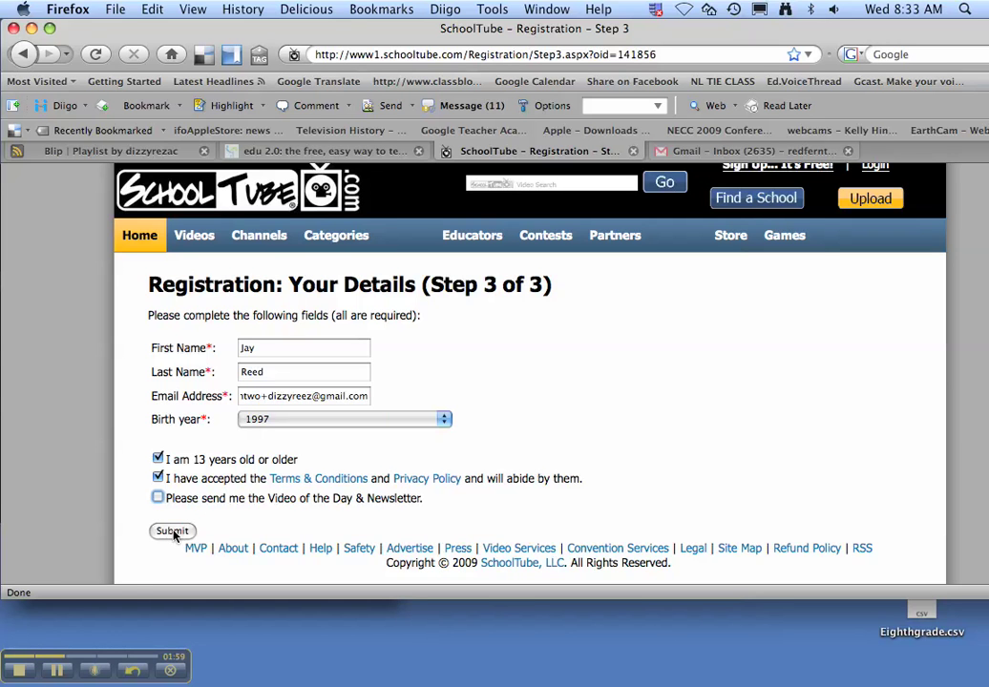
Step: Submit the registration, then select the username in the SchoolTube confirmation e-mail in Gmail
click(173, 532)
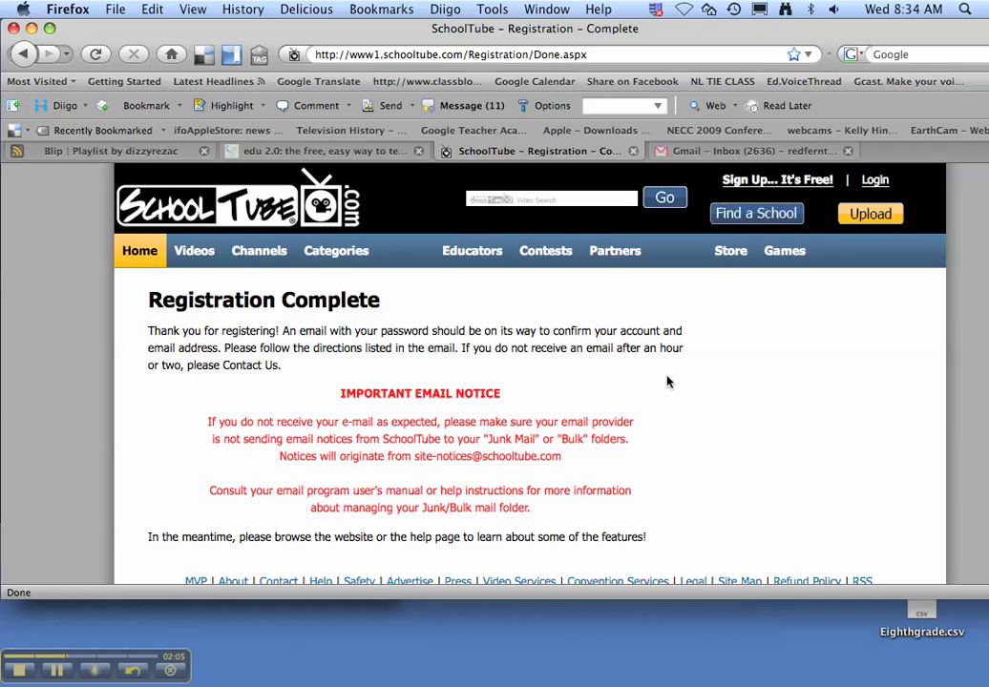
click(721, 155)
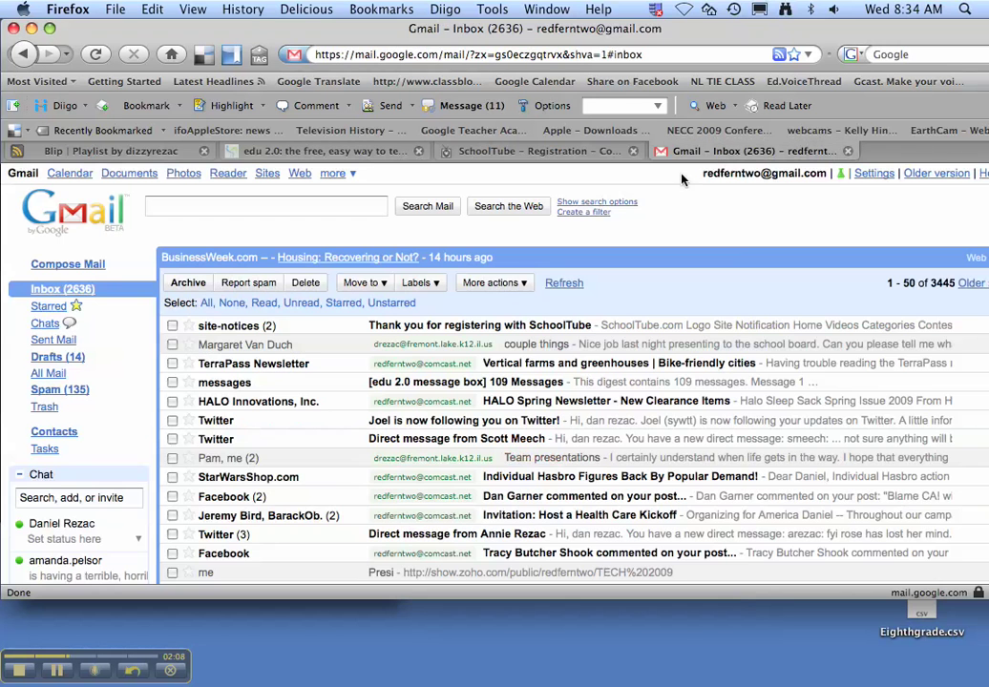
click(427, 328)
scroll(416, 372, down, 10)
scroll(416, 373, up, 3)
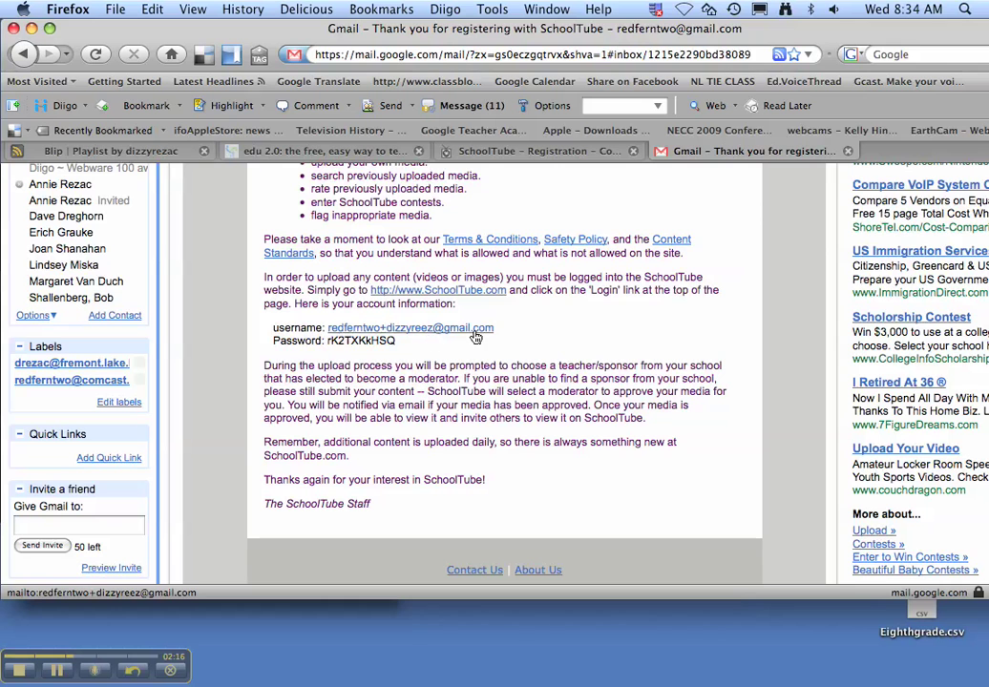
drag(500, 331, 332, 342)
key(super+c)
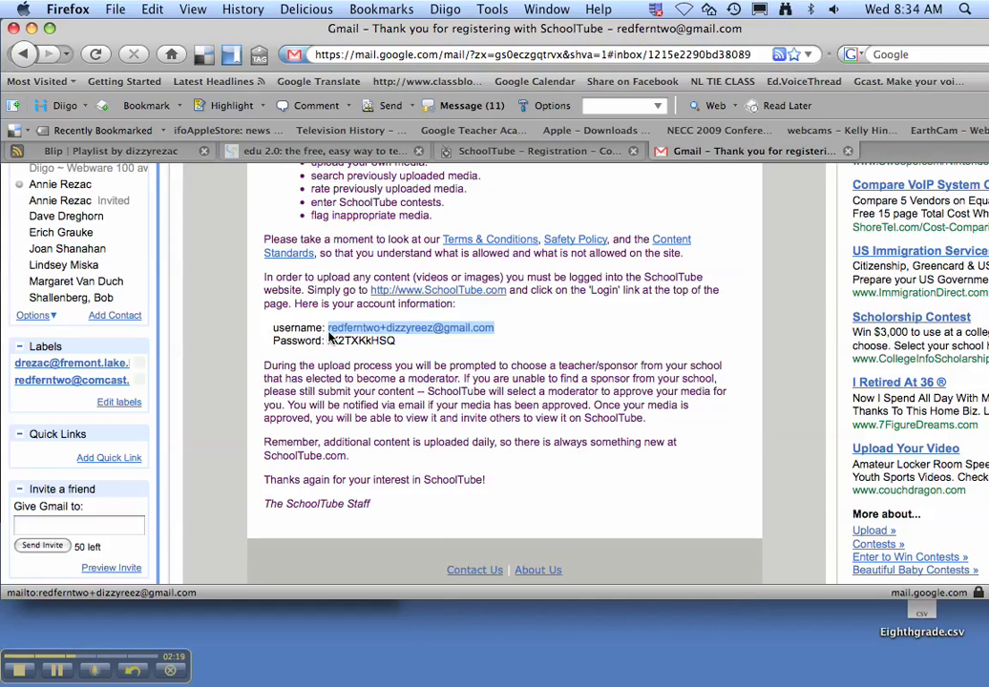
Step: Paste the copied username into the SchoolTube login form
click(538, 150)
click(876, 180)
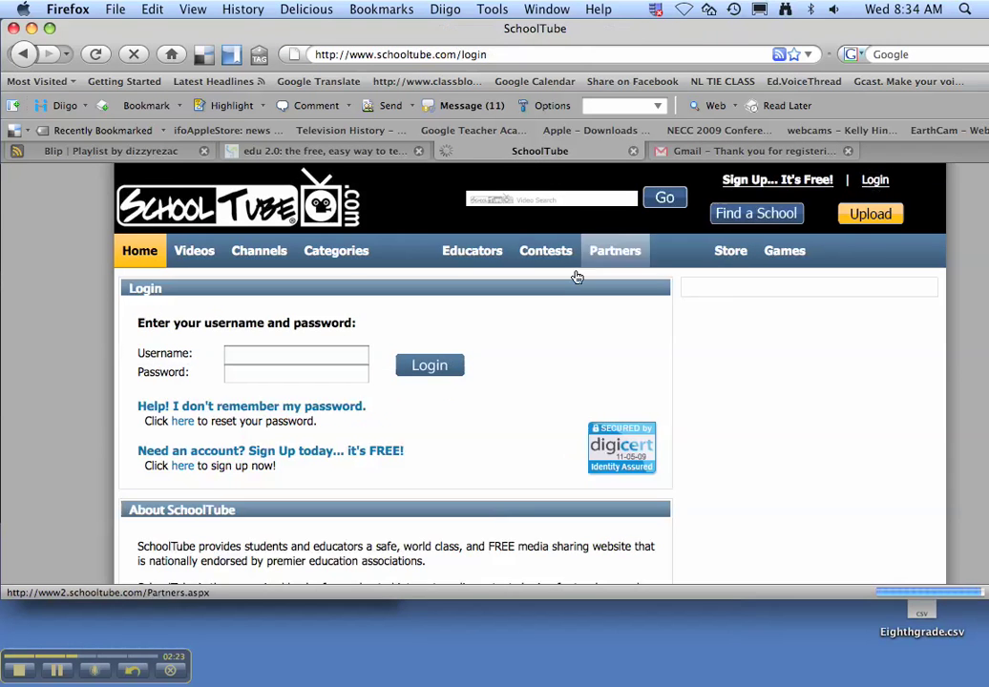
click(316, 357)
key(super+v)
click(322, 375)
Step: Copy the password from the confirmation e-mail, paste it in, and log in
click(726, 151)
drag(399, 344, 326, 342)
key(super+c)
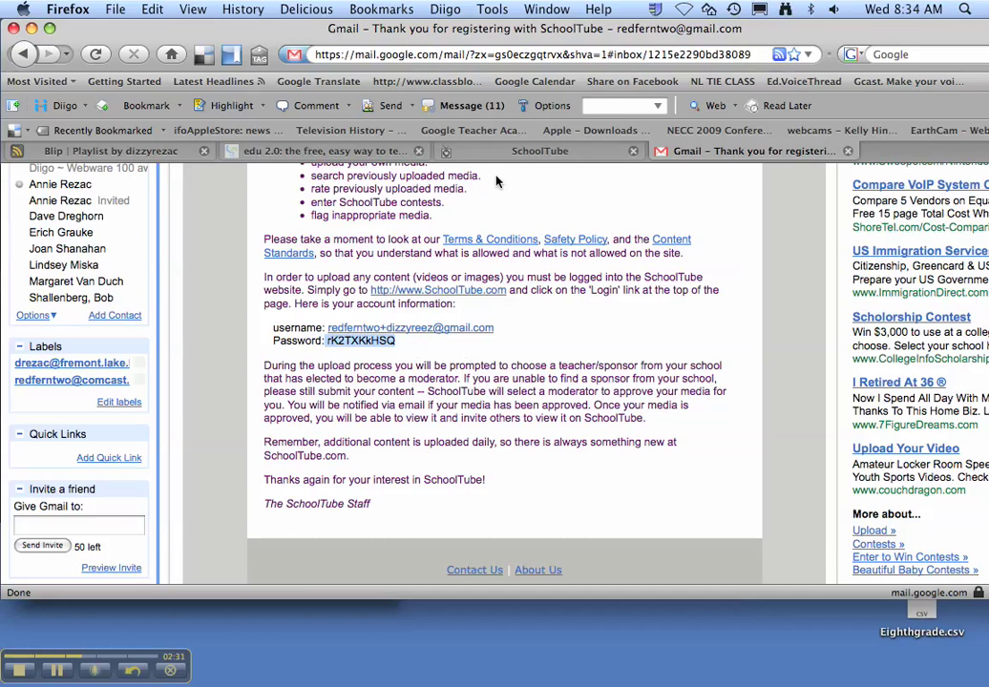
click(540, 151)
key(super+v)
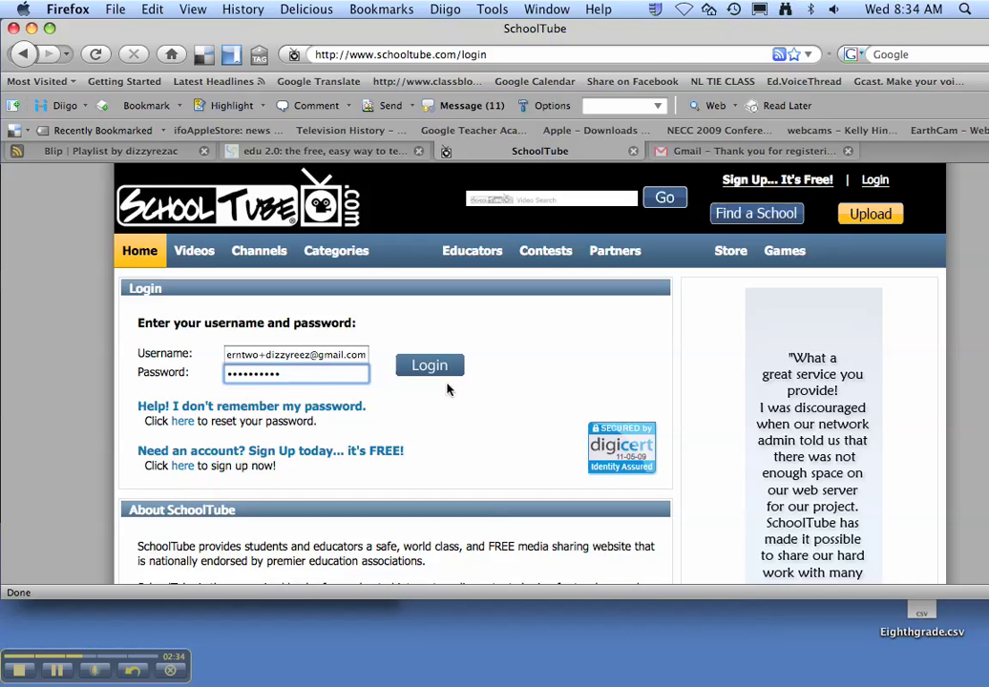
click(431, 366)
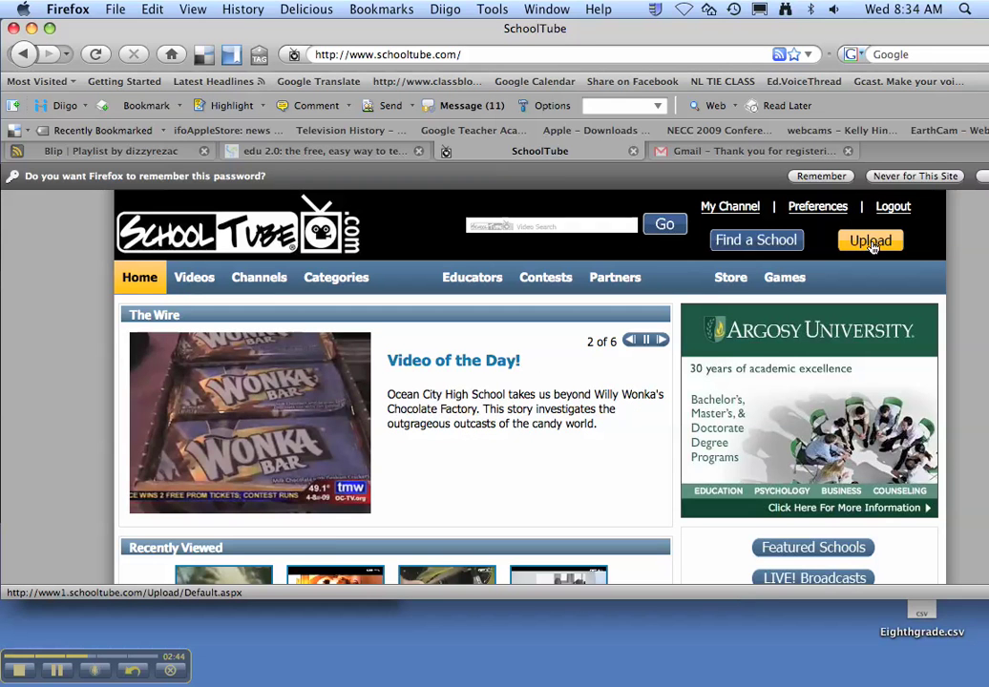
Step: Open the upload form and give the video the title 'Math Movies'
click(873, 244)
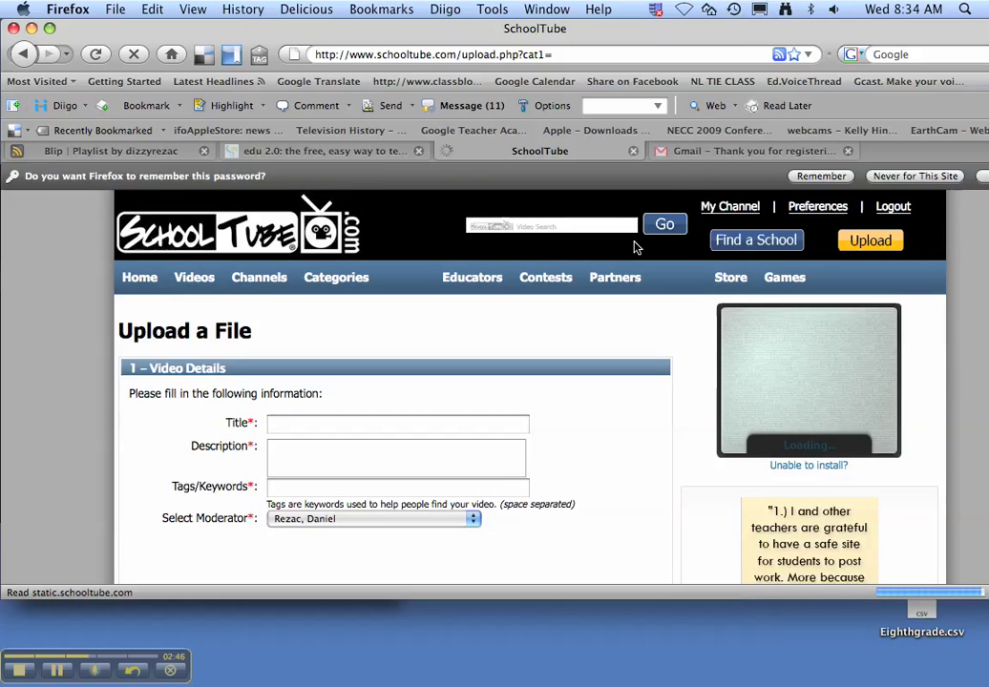
scroll(448, 284, down, 3)
scroll(448, 283, down, 1)
scroll(420, 305, up, 2)
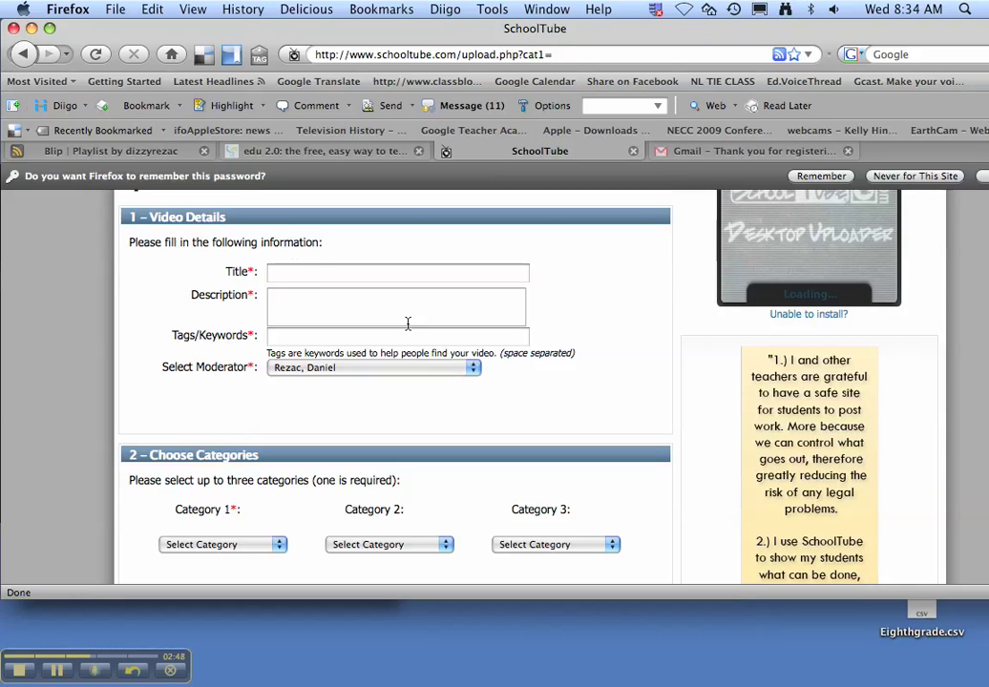
click(320, 275)
text(Math)
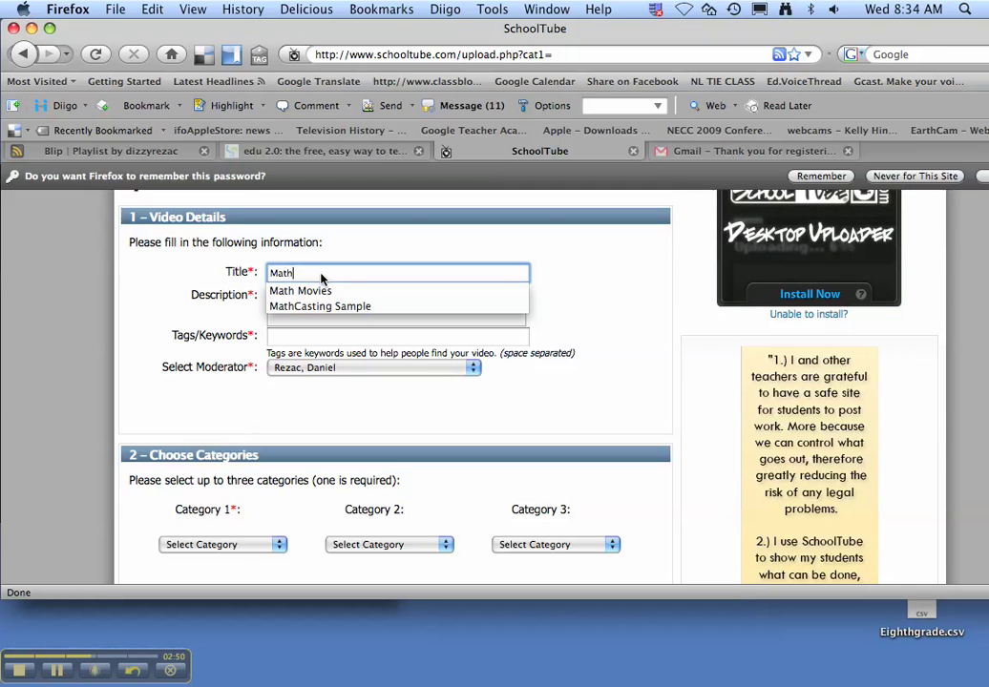
key(Down)
key(Tab)
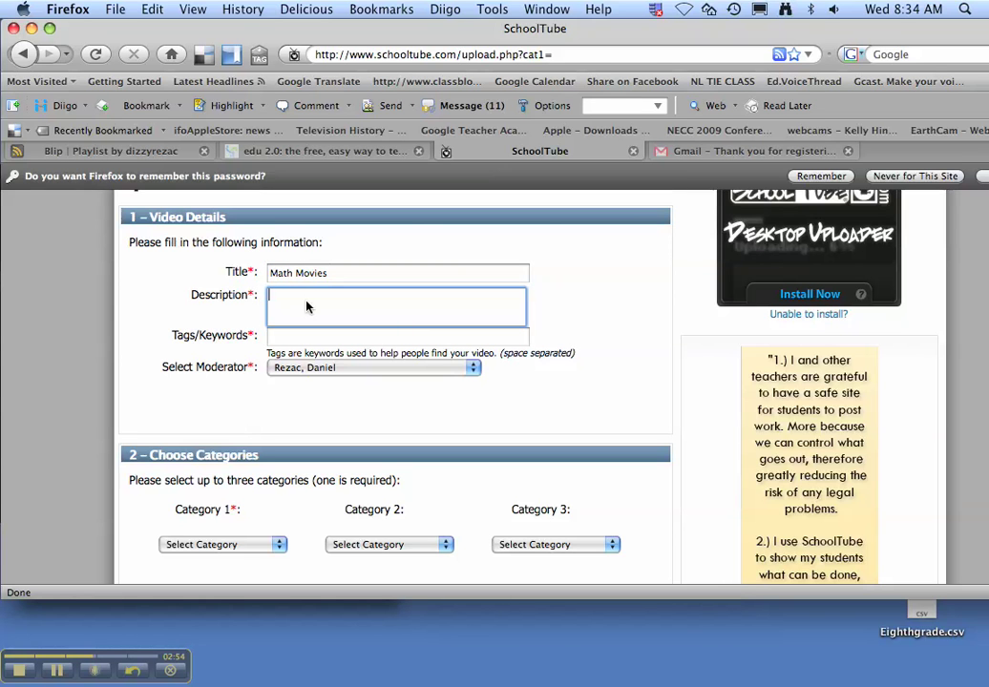
Step: Add the description 'This is a video about math.' and the tags 'math instruction'
text(This is a video about math.)
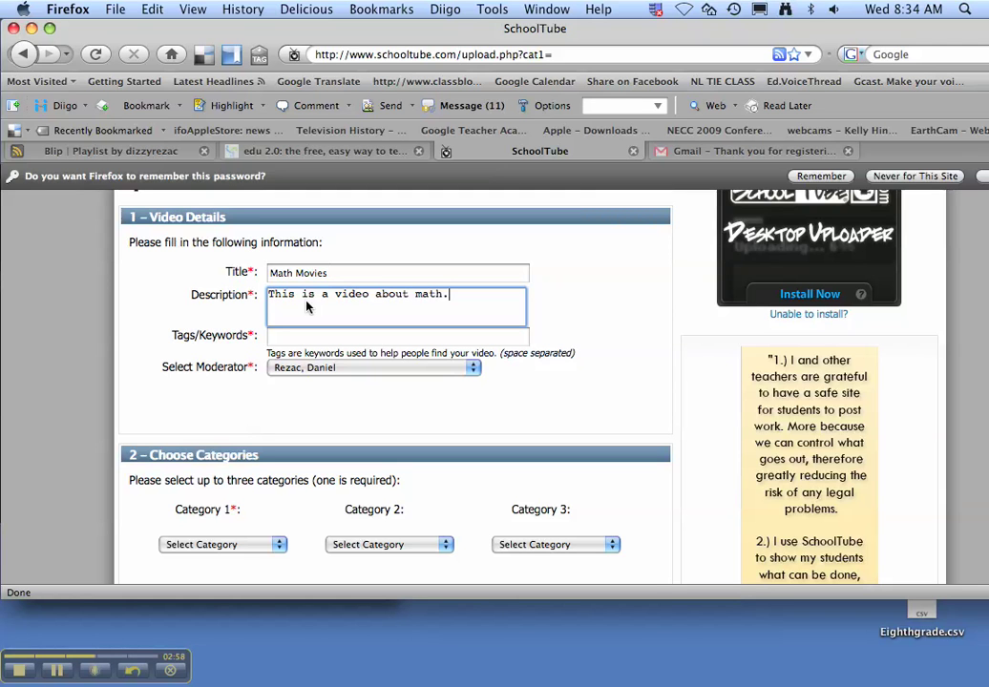
click(324, 340)
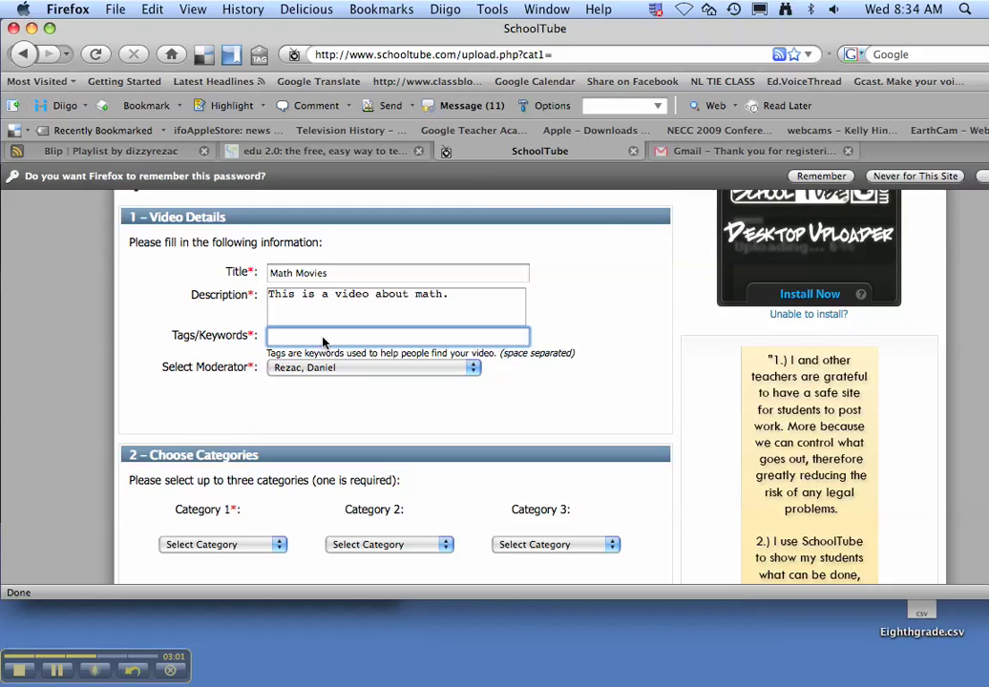
text(math)
text(truction)
Step: Set Category 1 to Academics & Education, leaving the subcategory unset
scroll(323, 376, down, 1)
scroll(338, 346, down, 5)
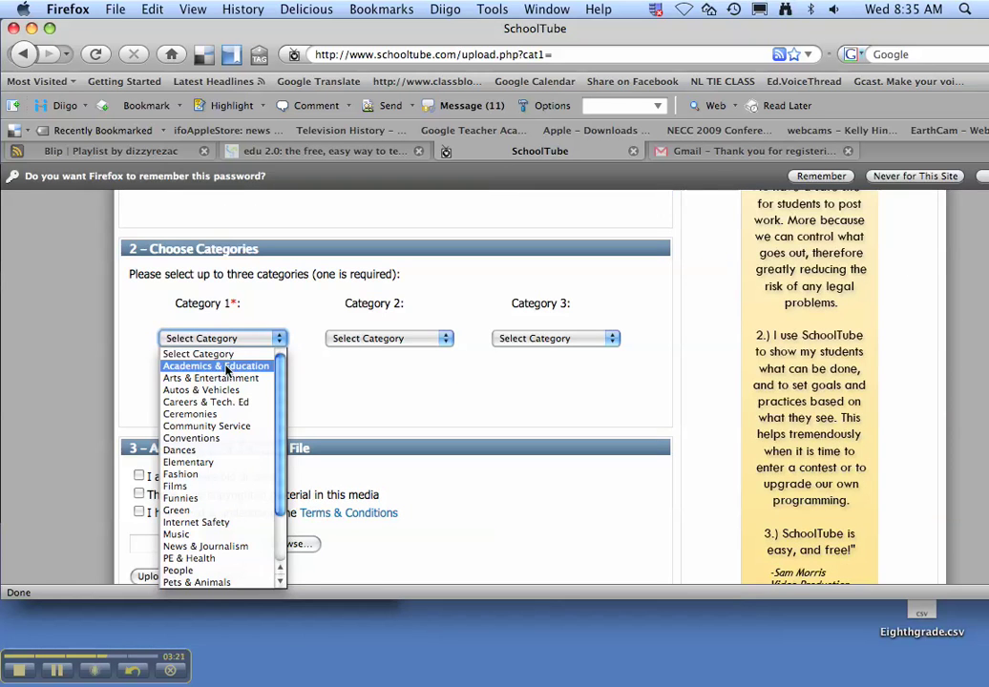
click(227, 371)
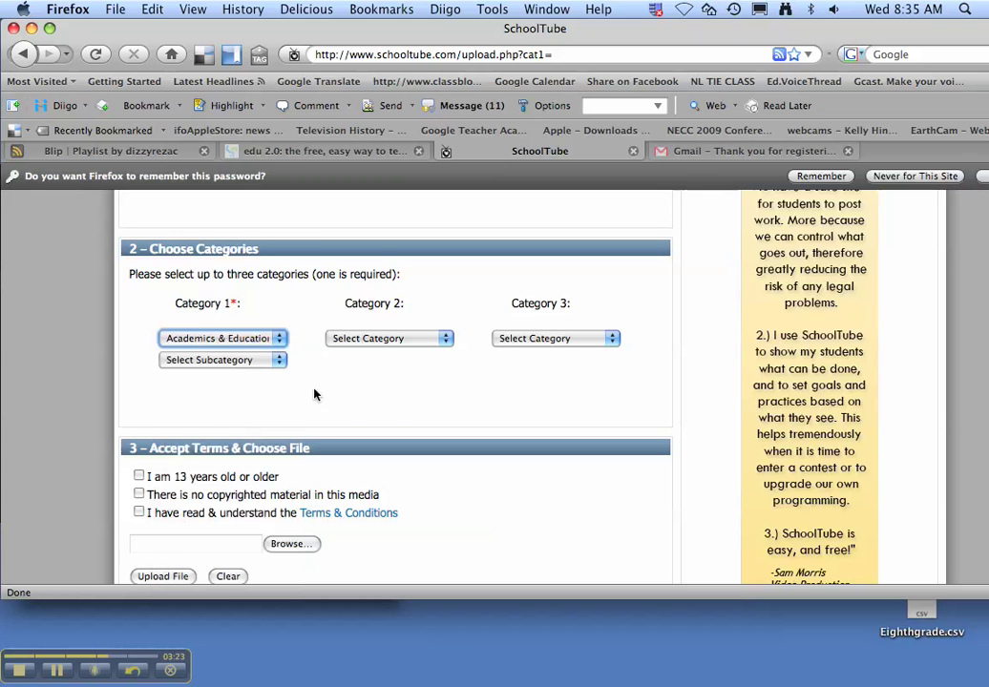
click(232, 359)
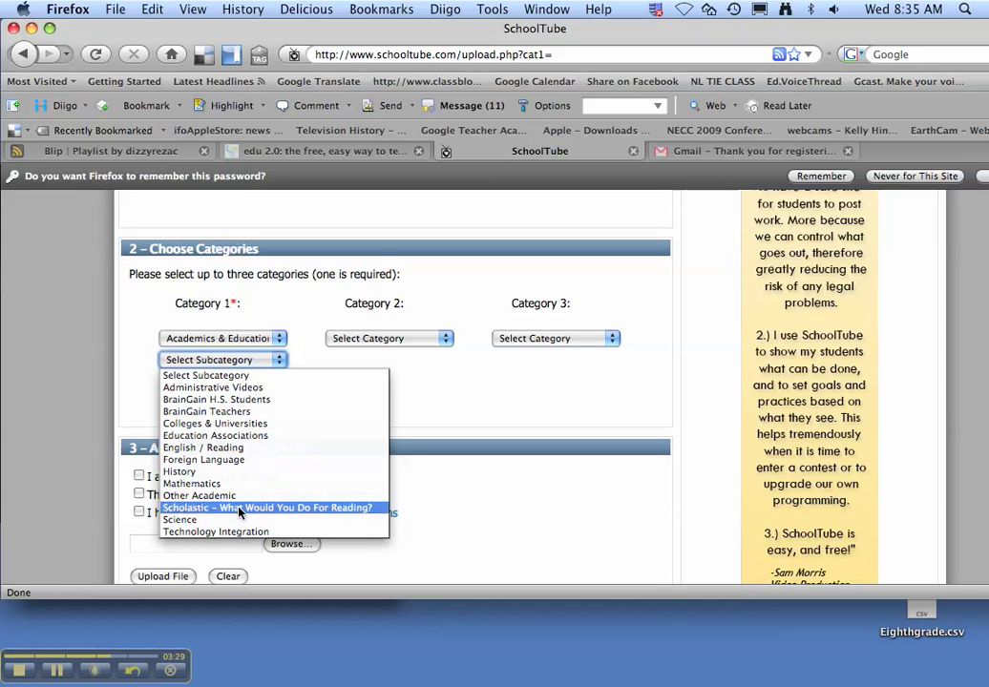
click(229, 377)
Step: Tick the age, no-copyrighted-material and Terms & Conditions checkboxes
scroll(293, 411, down, 2)
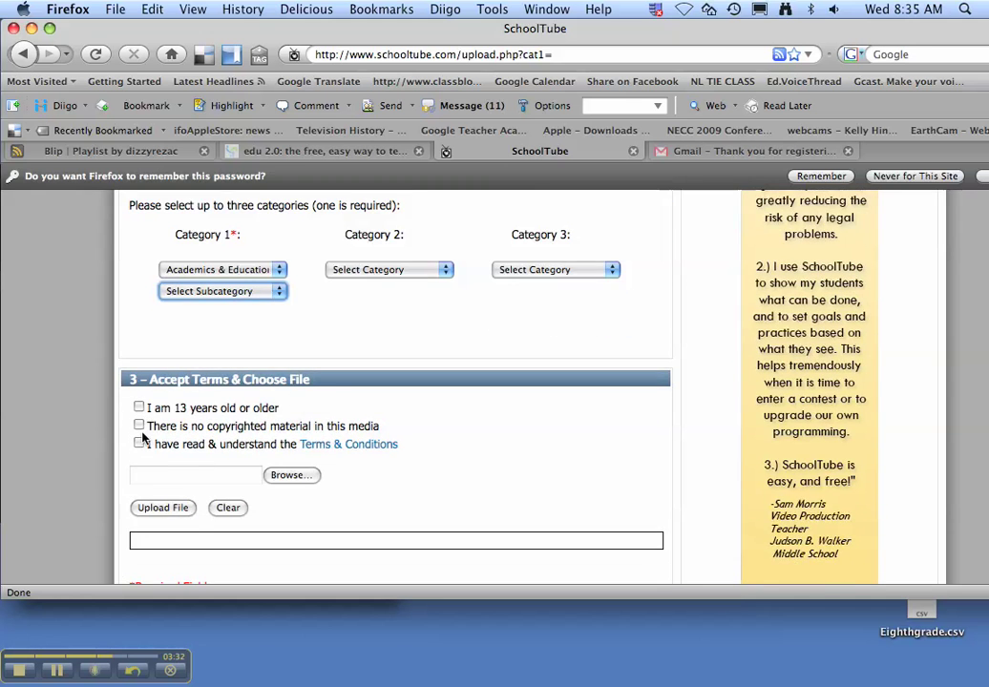
scroll(139, 437, down, 3)
click(139, 321)
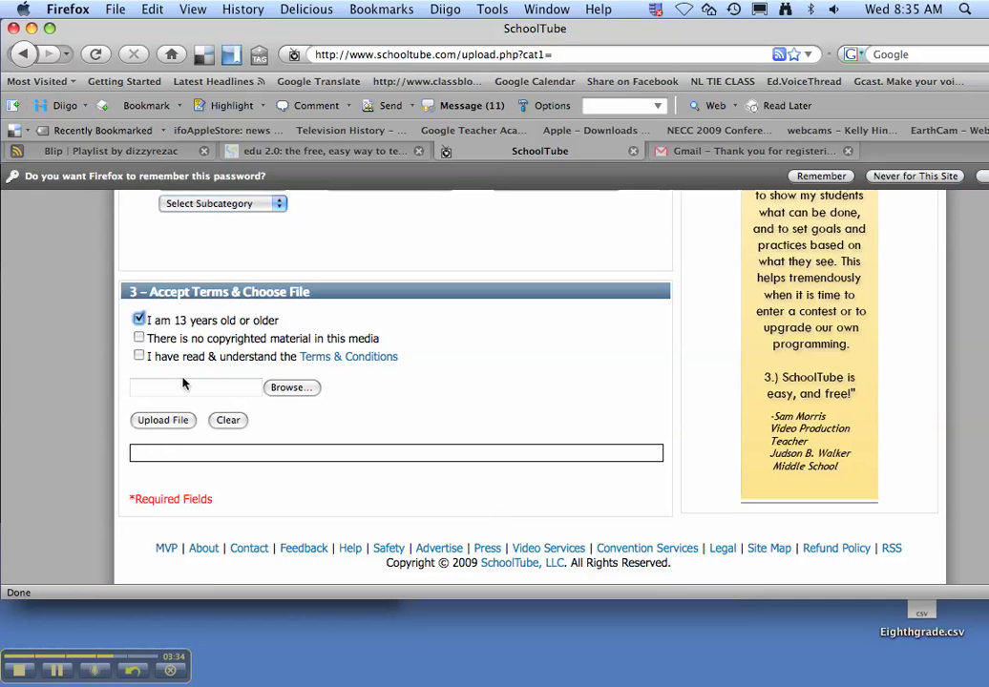
click(139, 338)
click(139, 358)
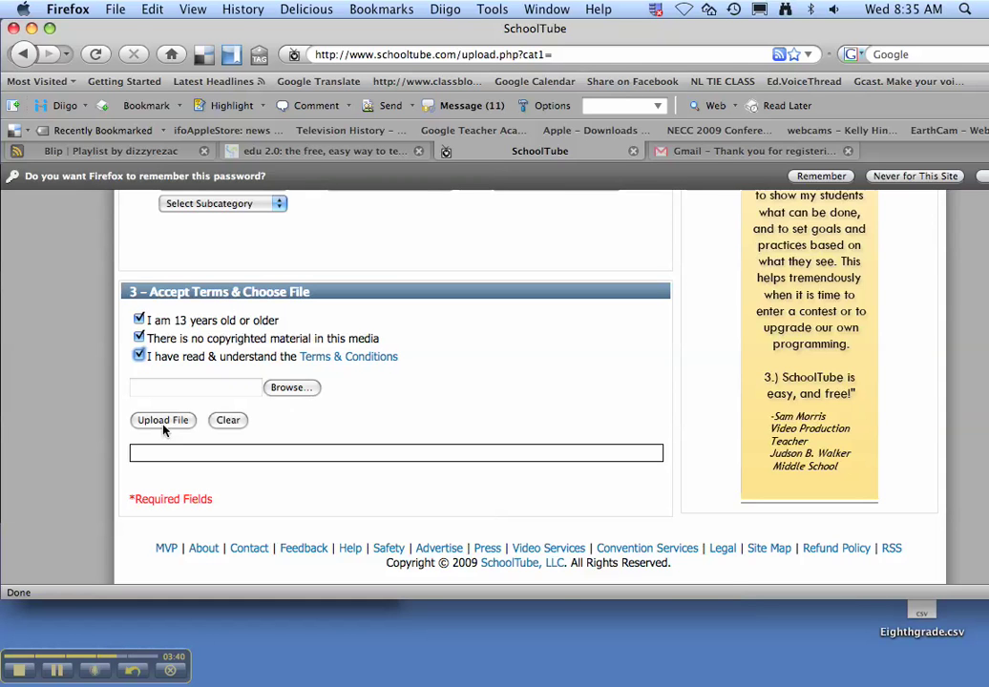
Step: Attach MATHCAST2 from the Movies folder as the upload file
click(300, 388)
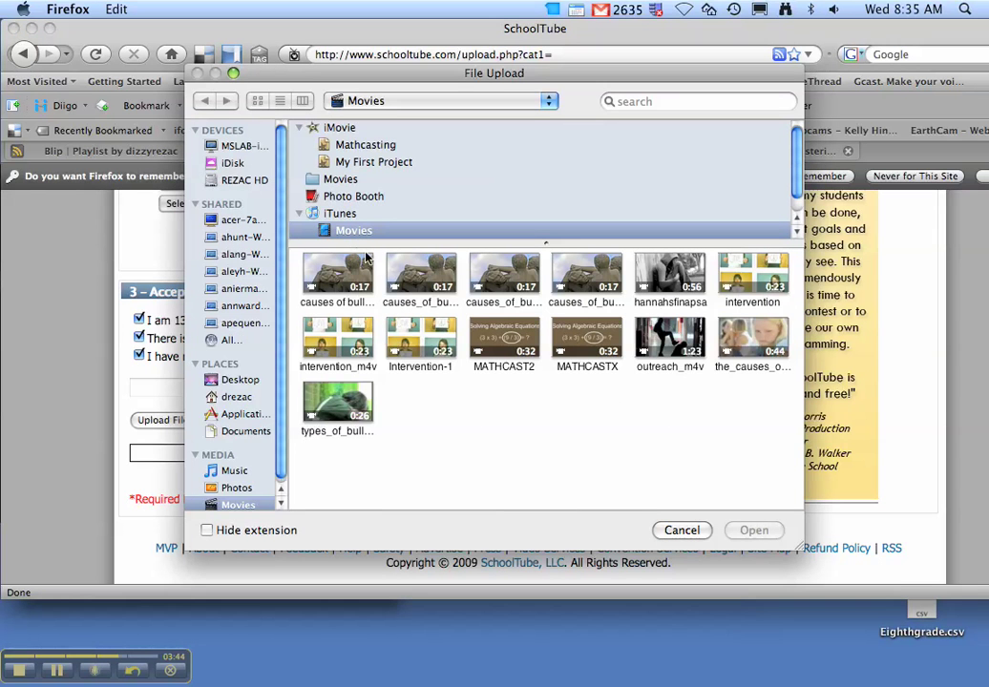
click(244, 380)
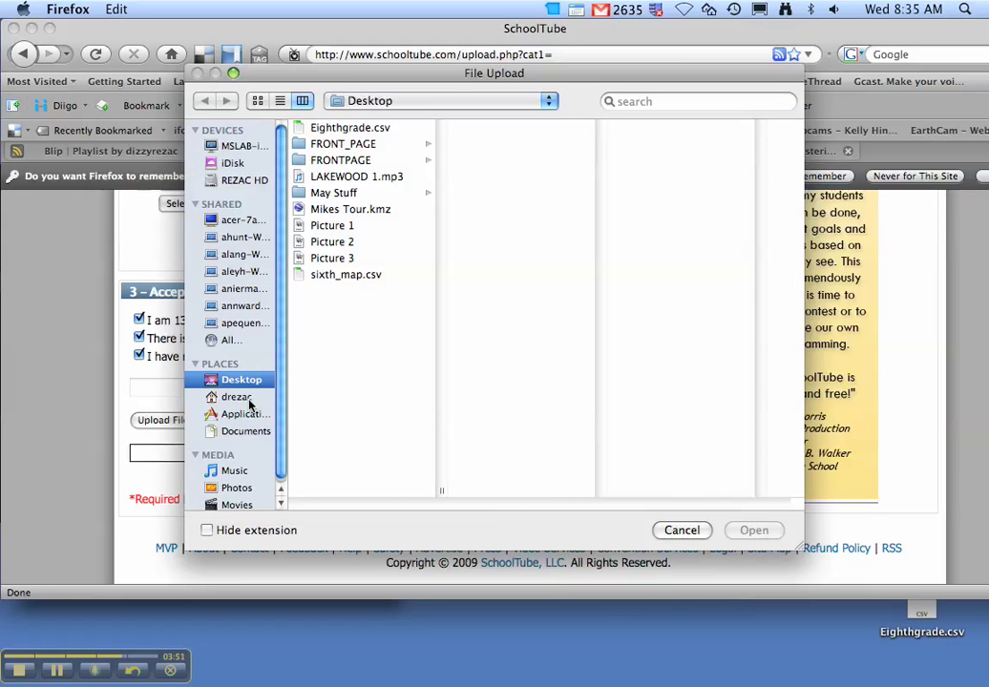
scroll(231, 458, down, 1)
click(237, 502)
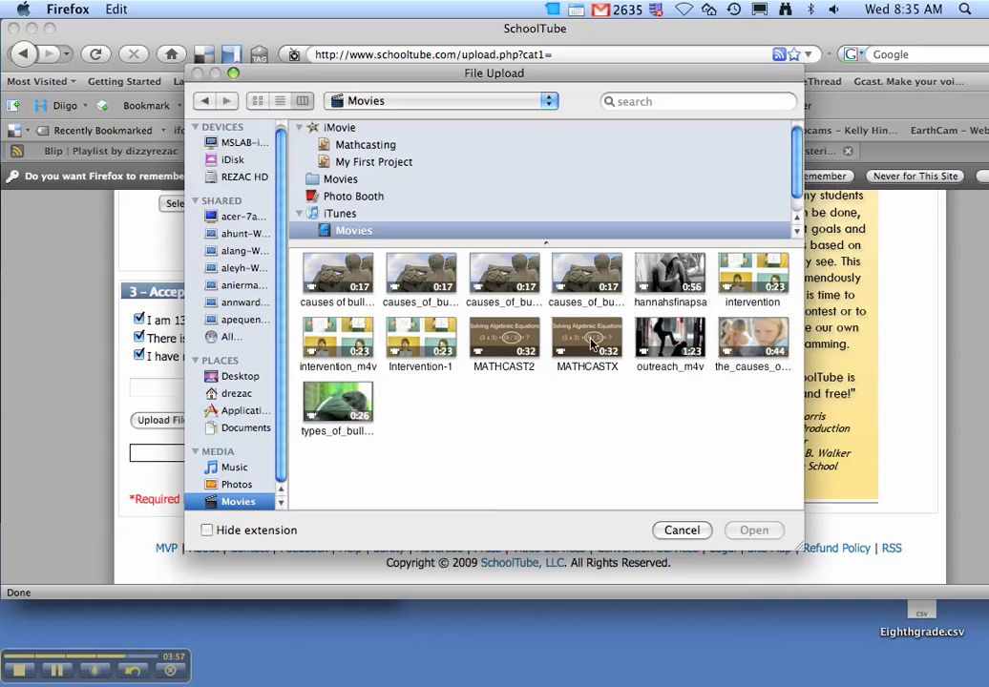
click(501, 346)
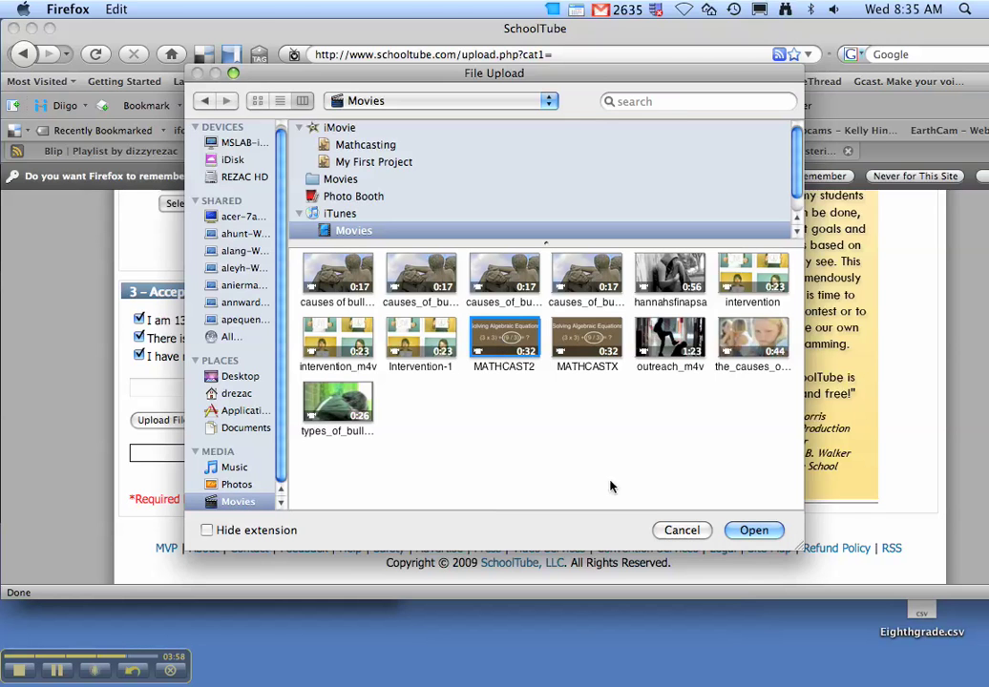
click(751, 532)
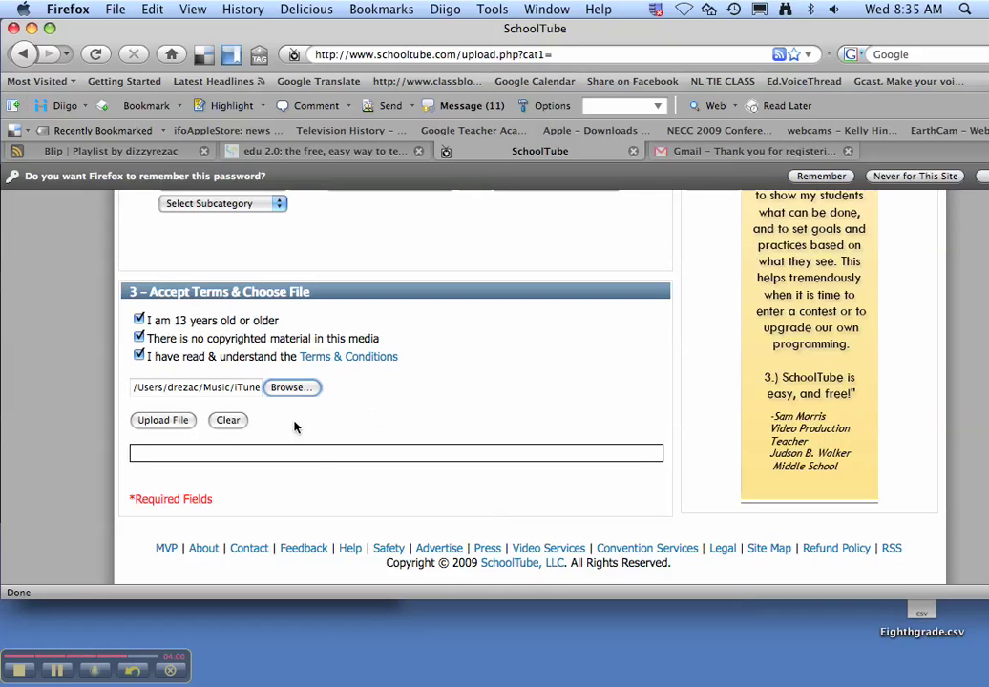
Step: Submit the MATHCAST2 video upload to SchoolTube
click(172, 423)
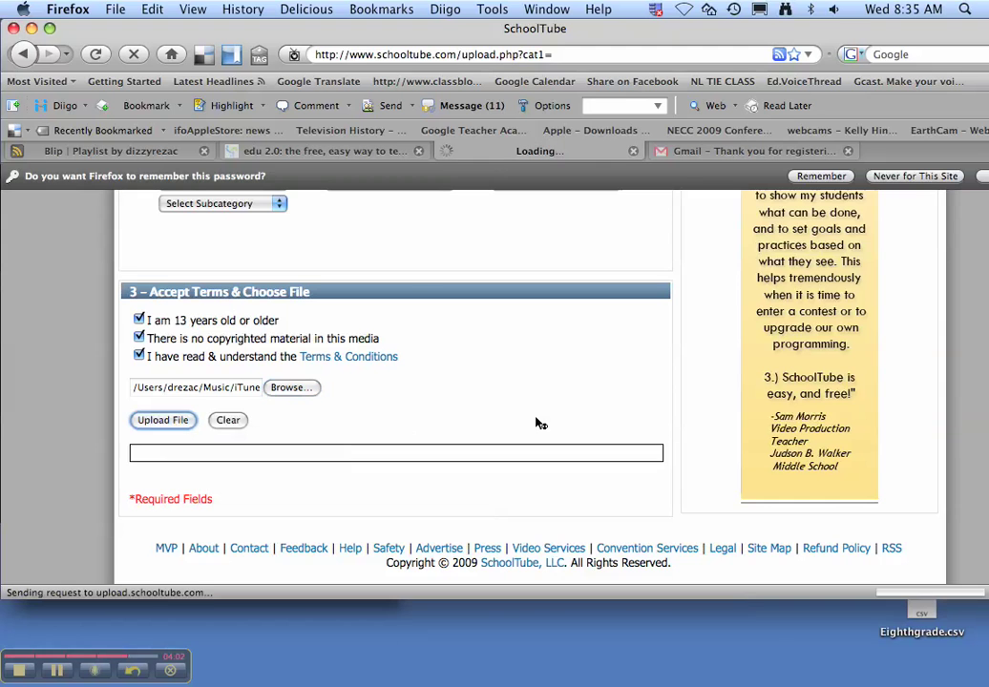